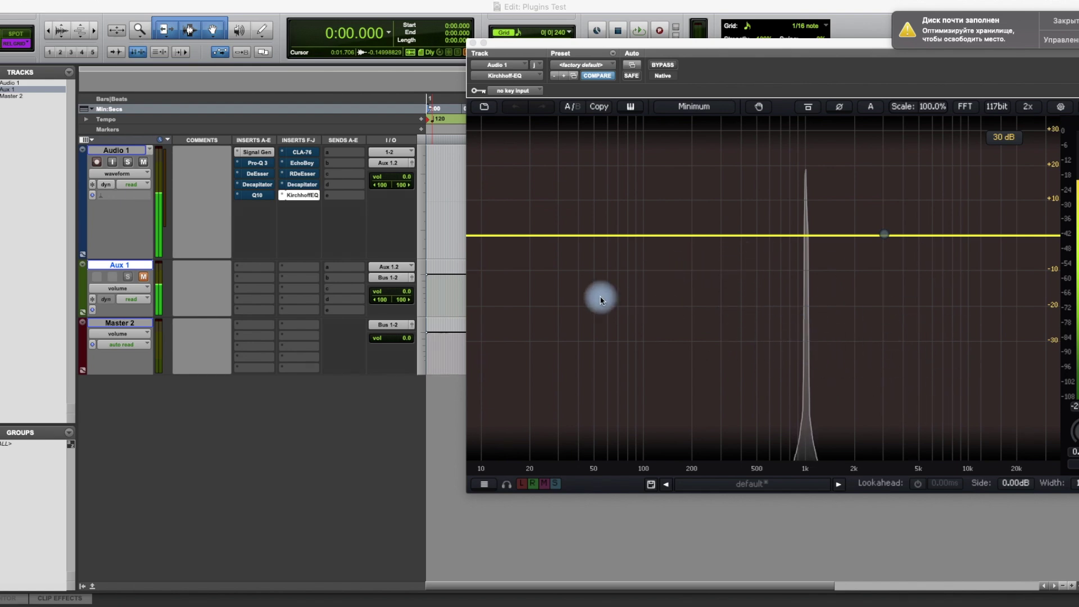
# Toggle EchoBoy's bypass on the Audio 1 track to compare the KirchhoffEQ spectrum
pyautogui.keyDown('super'); pyautogui.click(299, 164); pyautogui.keyUp('super')
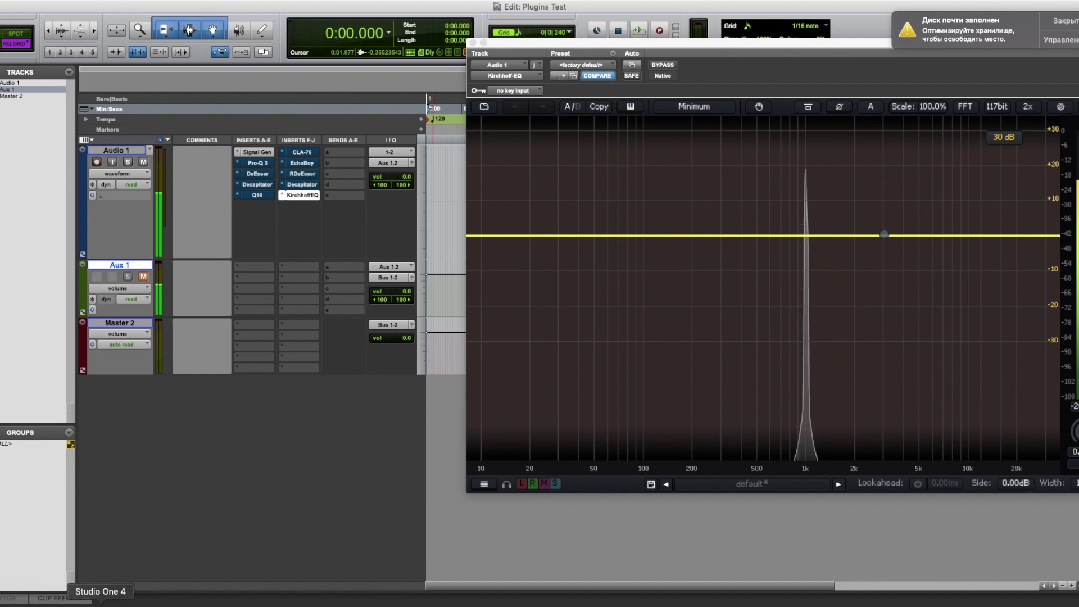
# Switch to Studio One and compare Track 1's KirchhoffEQ spectrum with EchoBoy turned on and off
pyautogui.press('super+Tab')
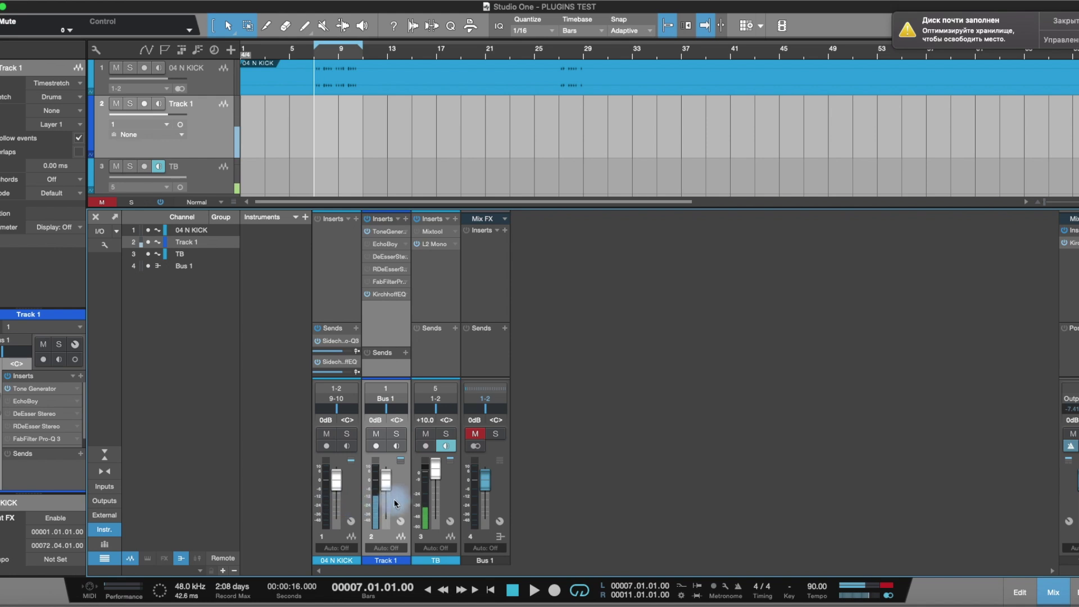
pyautogui.doubleClick(386, 295)
pyautogui.moveTo(416, 6); pyautogui.dragTo(569, 14)
pyautogui.click(369, 244)
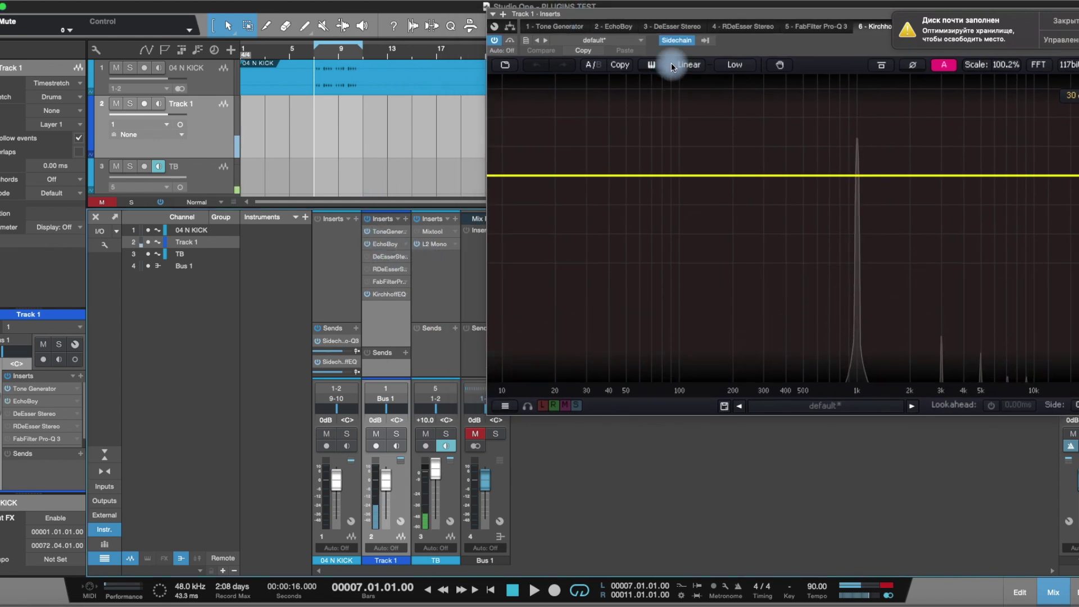
pyautogui.moveTo(673, 10); pyautogui.dragTo(522, 16)
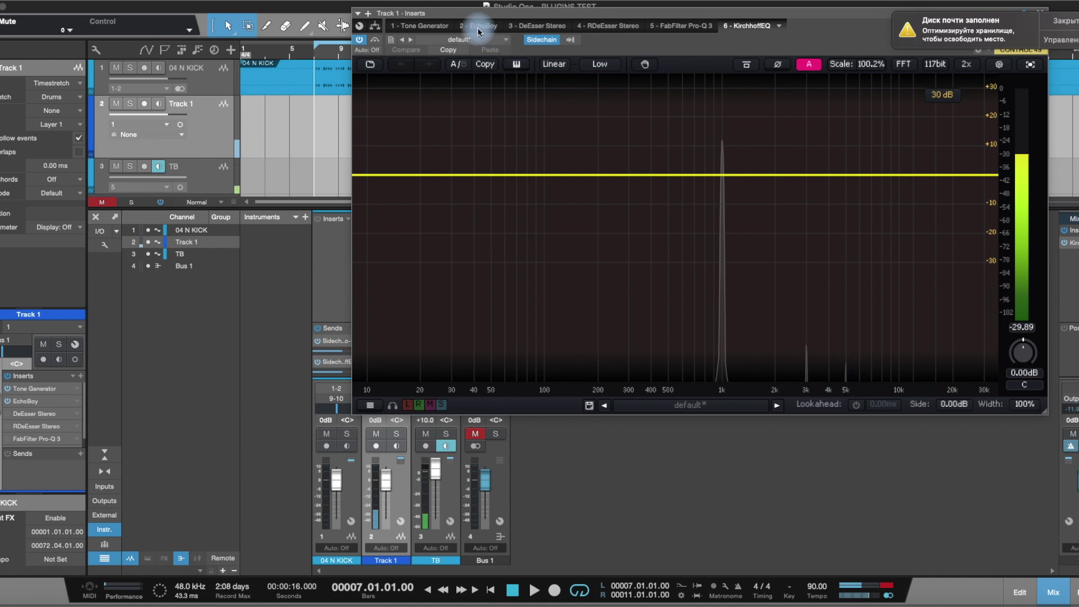
pyautogui.moveTo(448, 13); pyautogui.dragTo(522, 14)
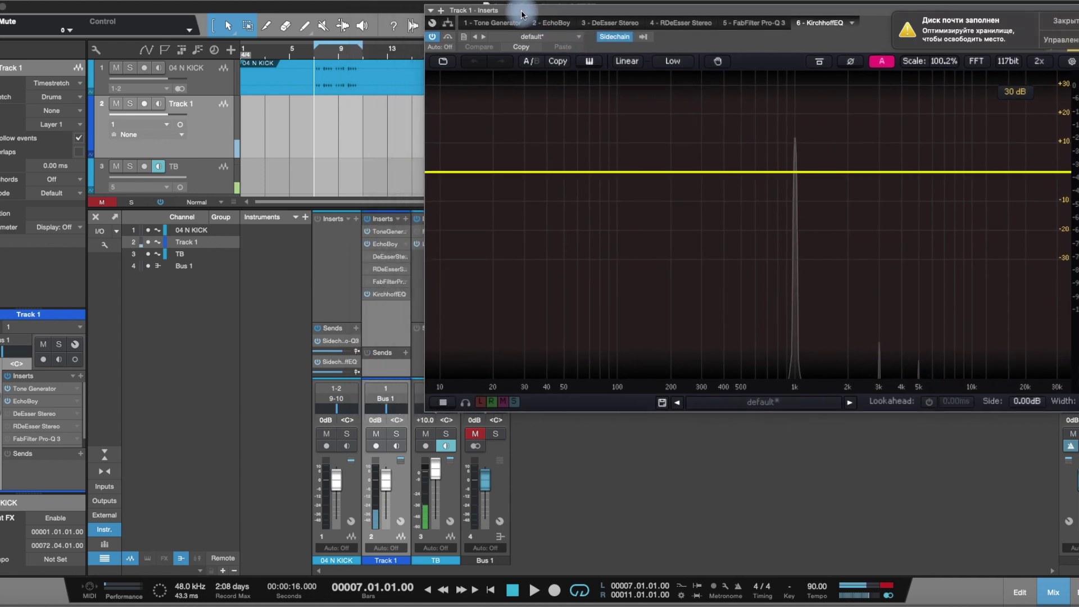
pyautogui.click(368, 245)
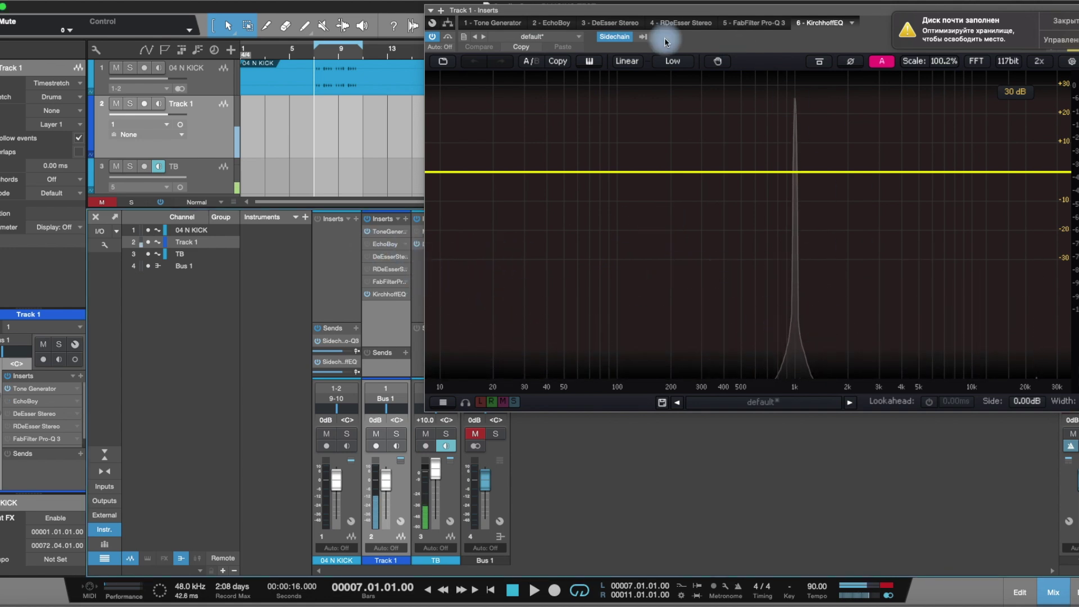
pyautogui.moveTo(669, 20); pyautogui.dragTo(522, 22)
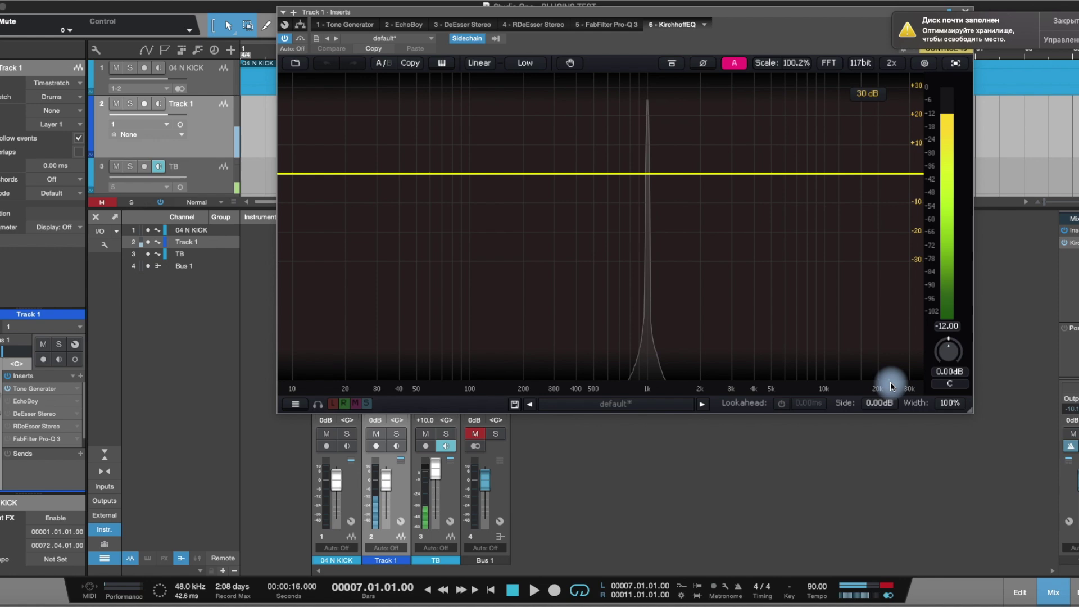
# Switch to Logic Pro X and enable EchoBoy on Audio 1 with the KirchhoffEQ analyzer open
pyautogui.click(218, 603)
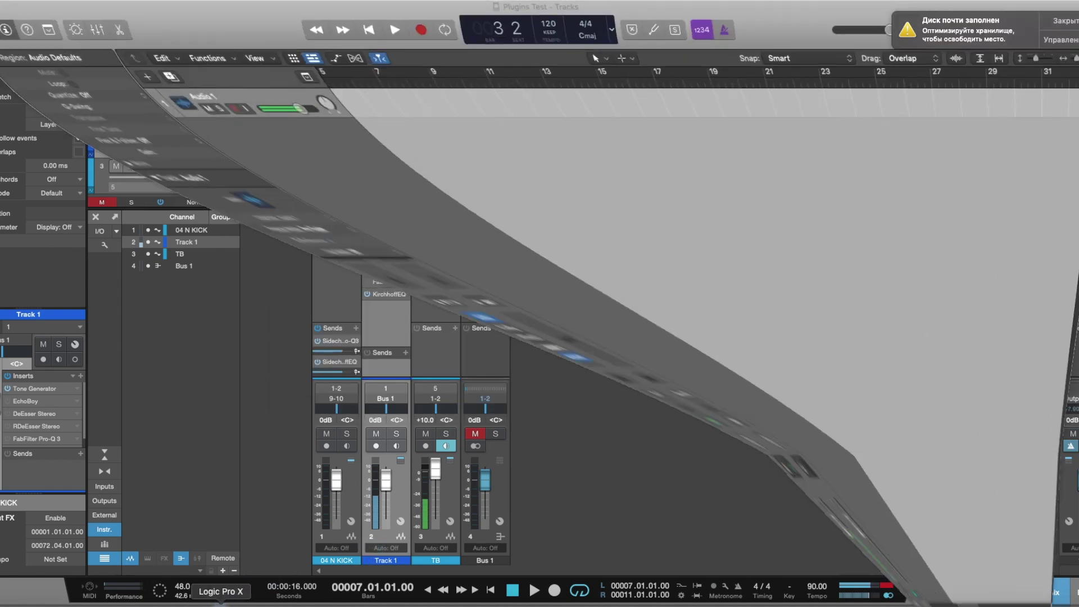
pyautogui.click(36, 353)
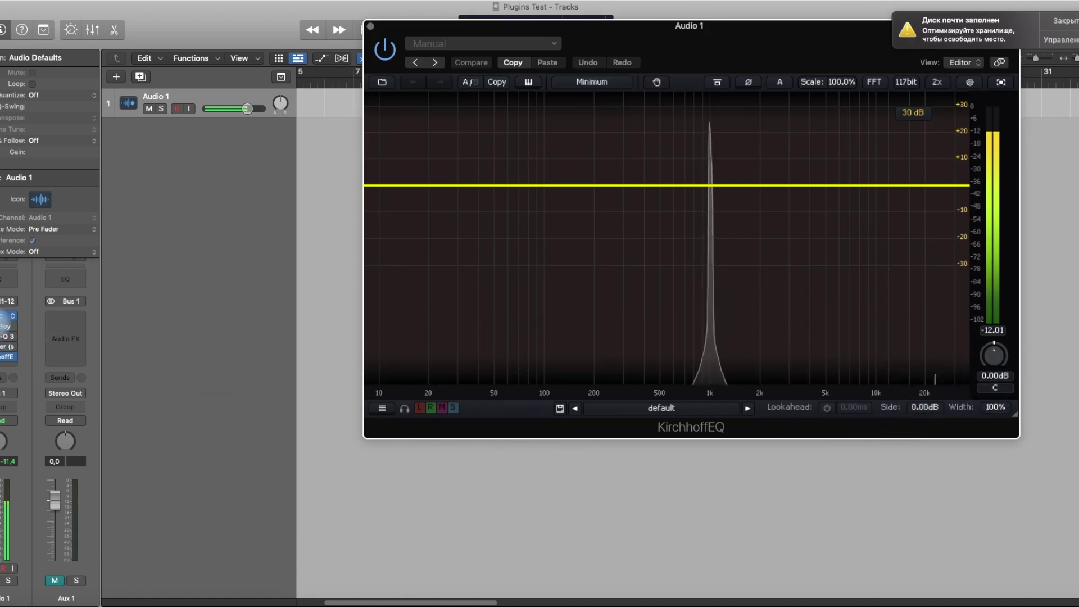
pyautogui.click(2, 326)
pyautogui.click(101, 341)
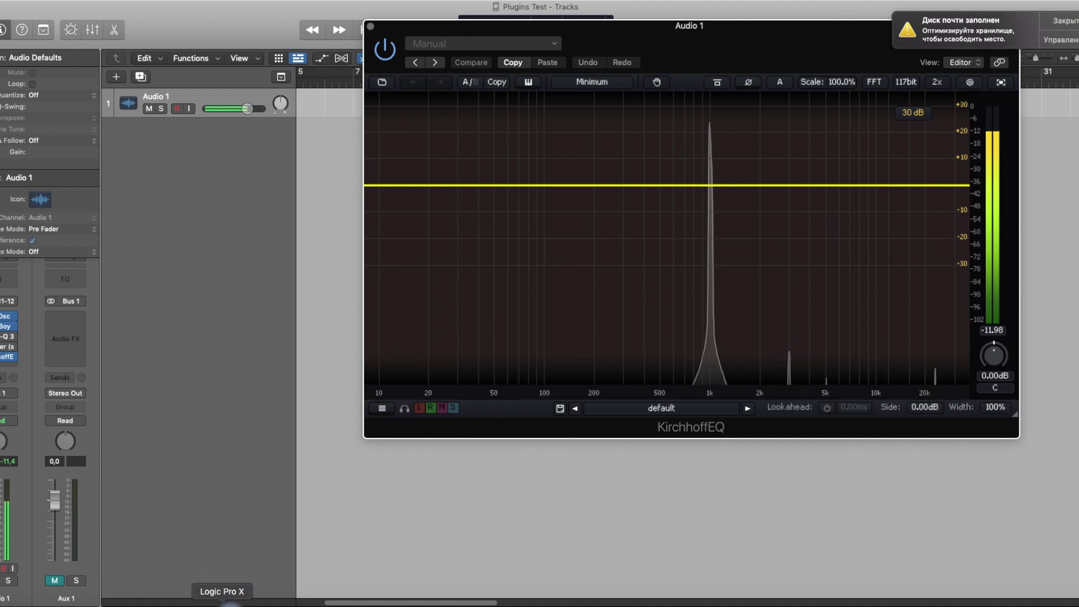
# Switch to Pro Tools and place Audio 1's DeEsser and KirchhoffEQ windows side by side
pyautogui.click(239, 604)
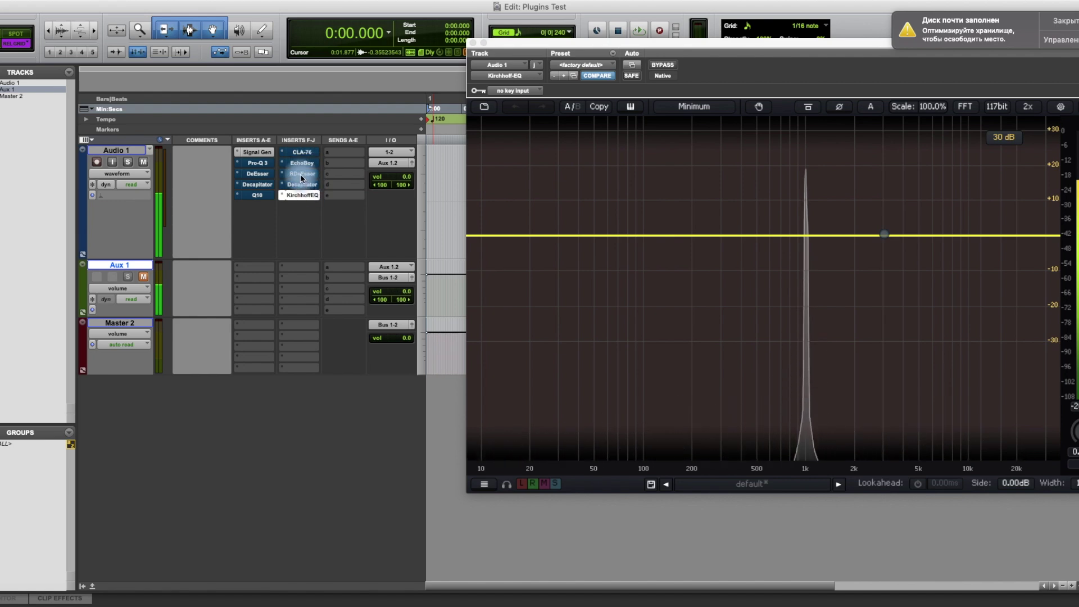
pyautogui.click(257, 175)
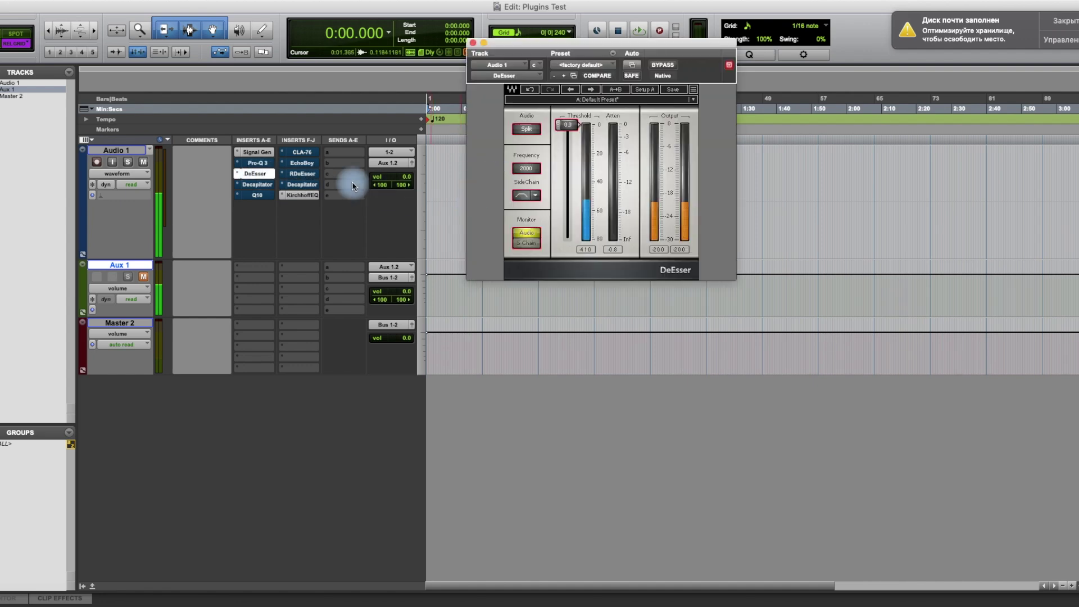
pyautogui.click(299, 196)
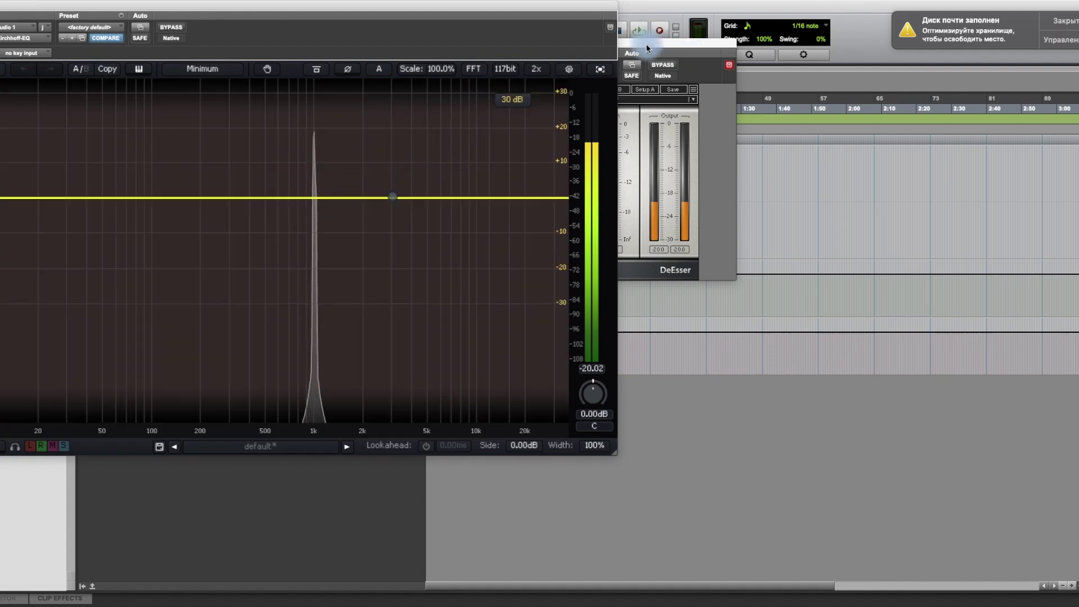
pyautogui.moveTo(647, 48); pyautogui.dragTo(797, 22)
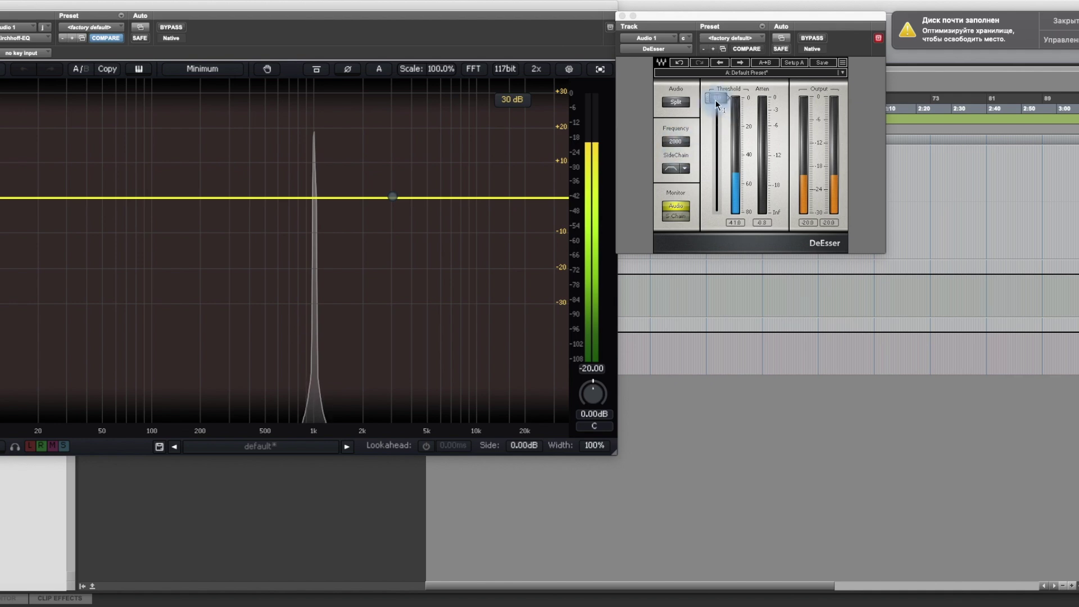
# Lower the DeEsser threshold to about -53 to check for harmonics in KirchhoffEQ, and return it to 0
pyautogui.click(717, 102)
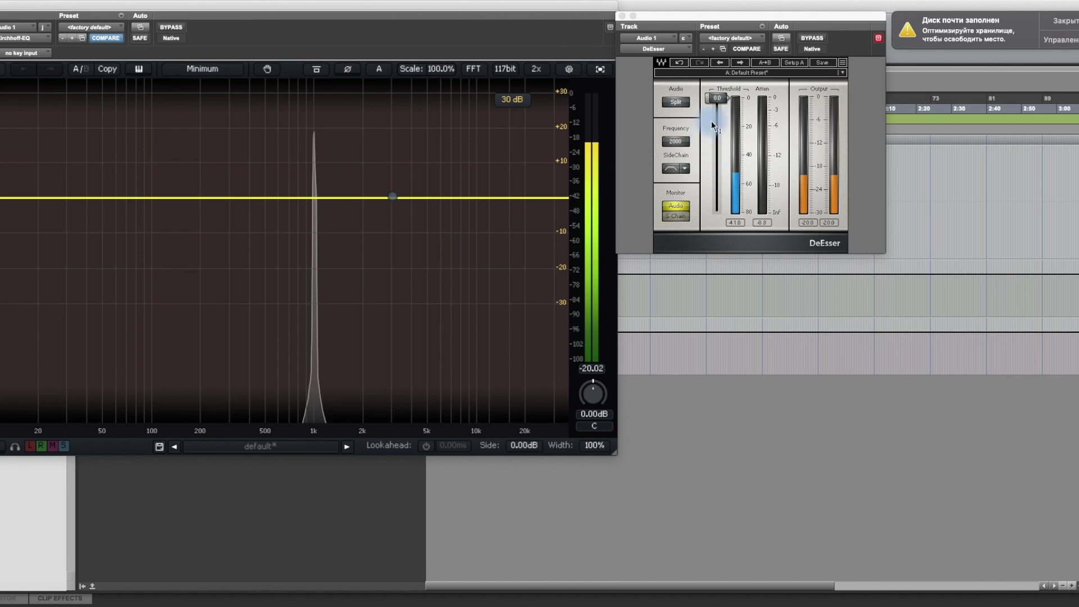
pyautogui.moveTo(718, 103); pyautogui.dragTo(718, 172)
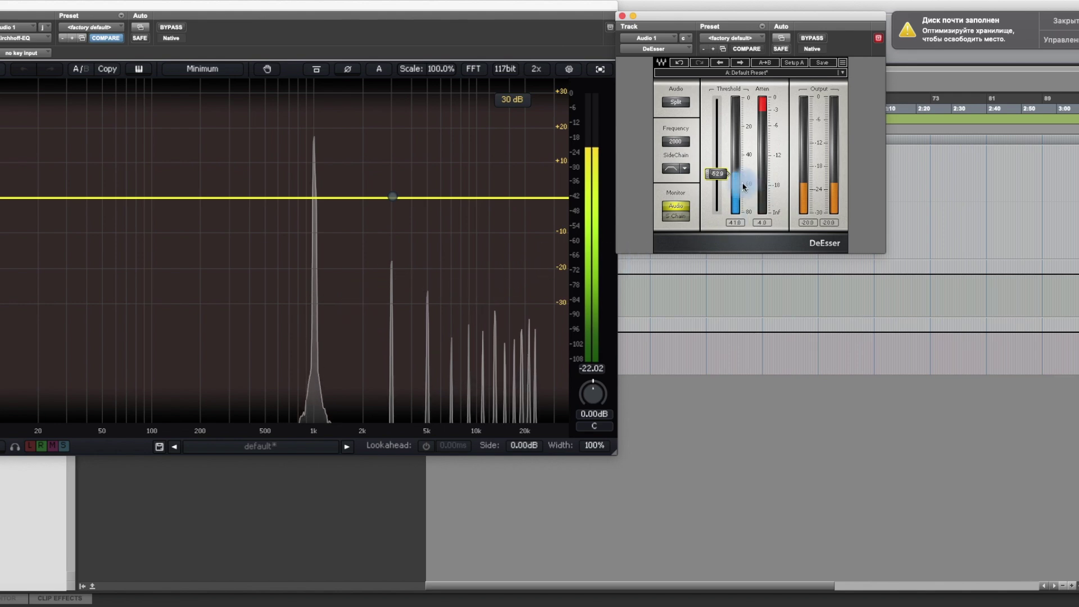
pyautogui.moveTo(727, 177); pyautogui.dragTo(718, 111)
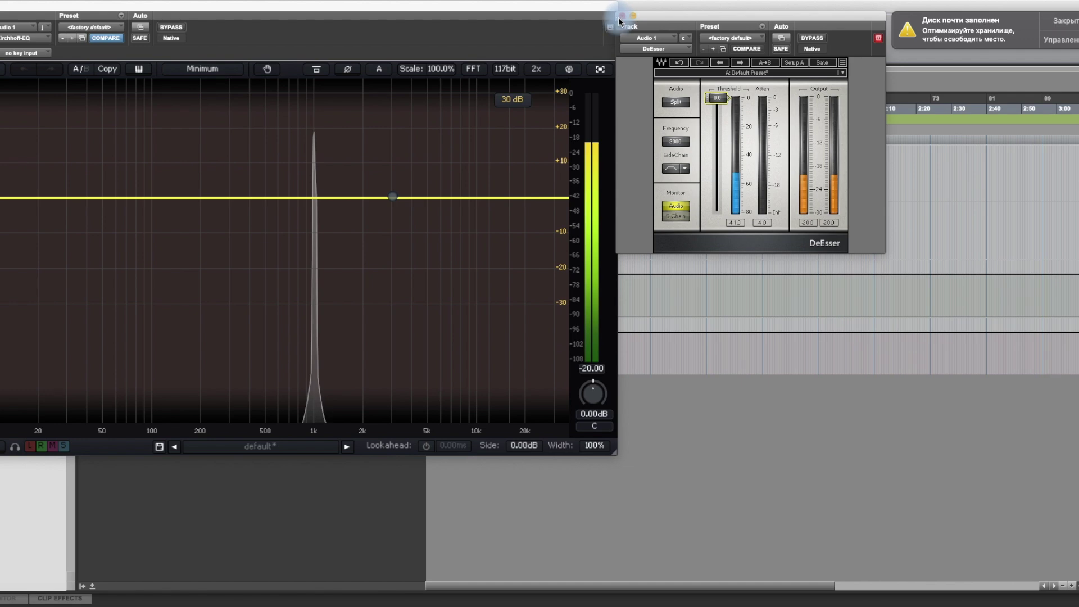
# Switch to Studio One and check the spectrum with Track 1's DeEsser enabled at 0.0 threshold, and close and disable it
pyautogui.click(101, 603)
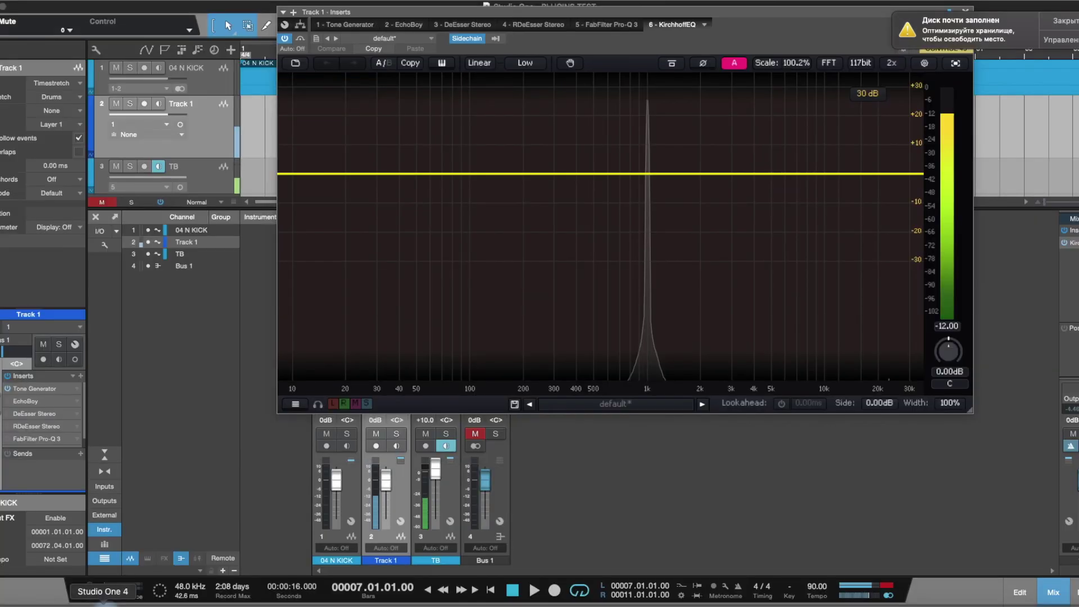
pyautogui.moveTo(362, 11); pyautogui.dragTo(545, 19)
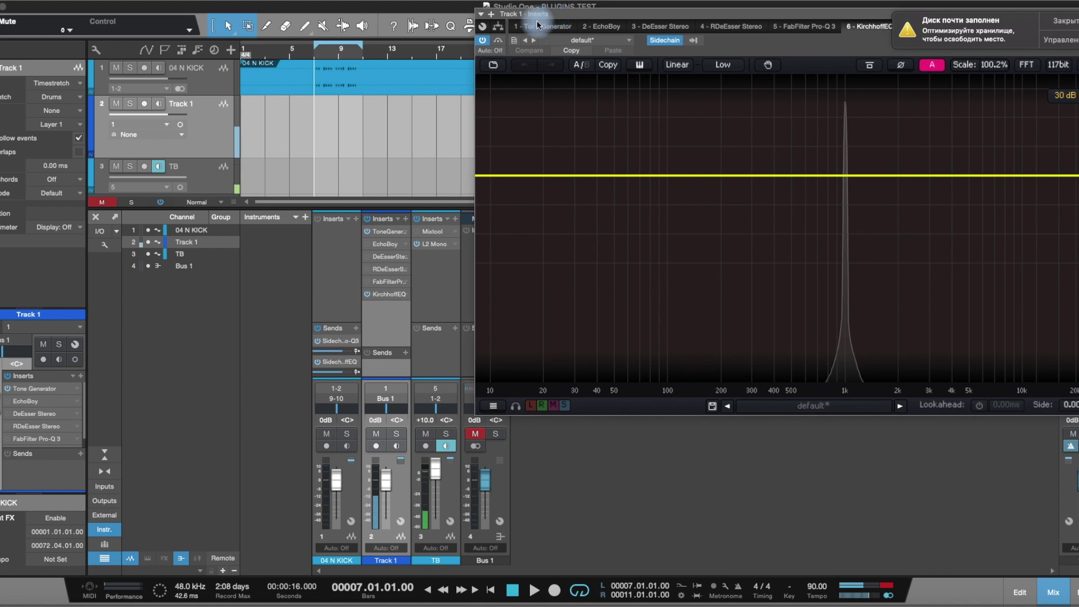
pyautogui.click(367, 258)
pyautogui.click(386, 257)
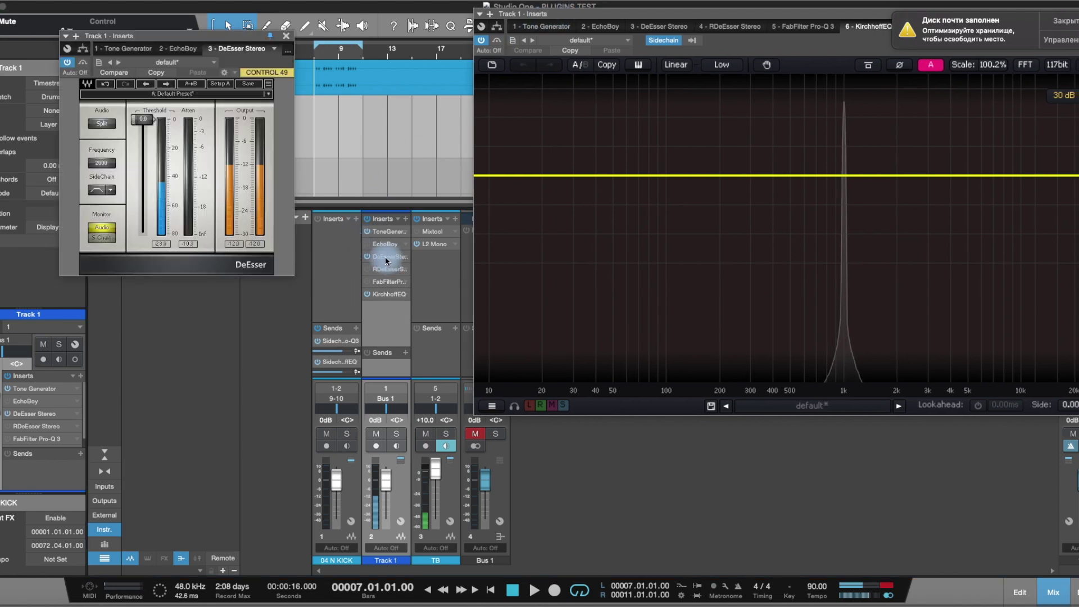
pyautogui.moveTo(143, 129)
pyautogui.mouseDown()
pyautogui.moveTo(142, 208)
pyautogui.moveTo(148, 121)
pyautogui.mouseUp()
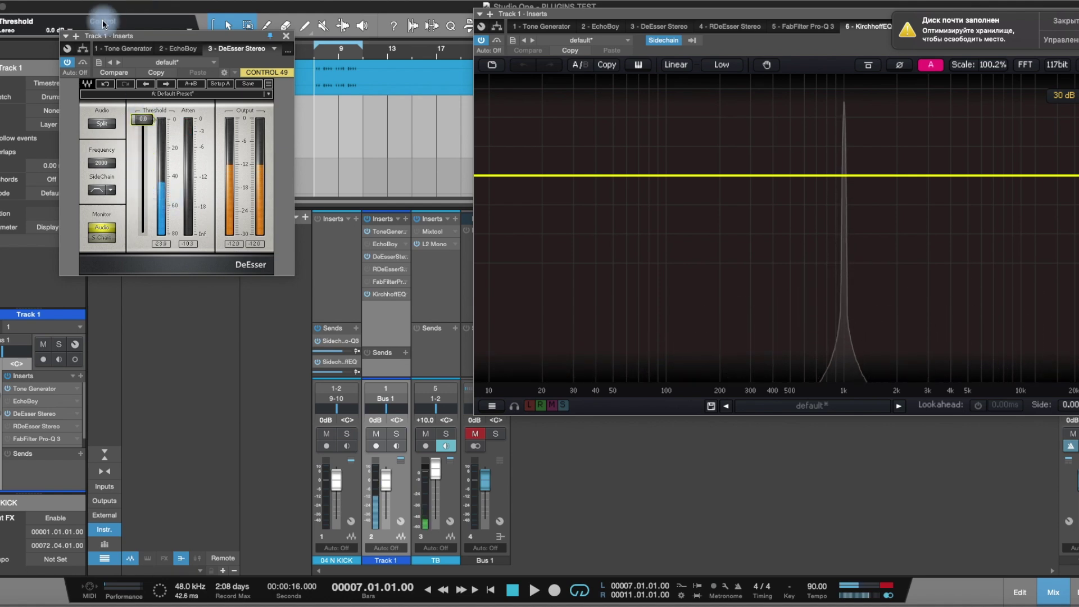
pyautogui.click(284, 37)
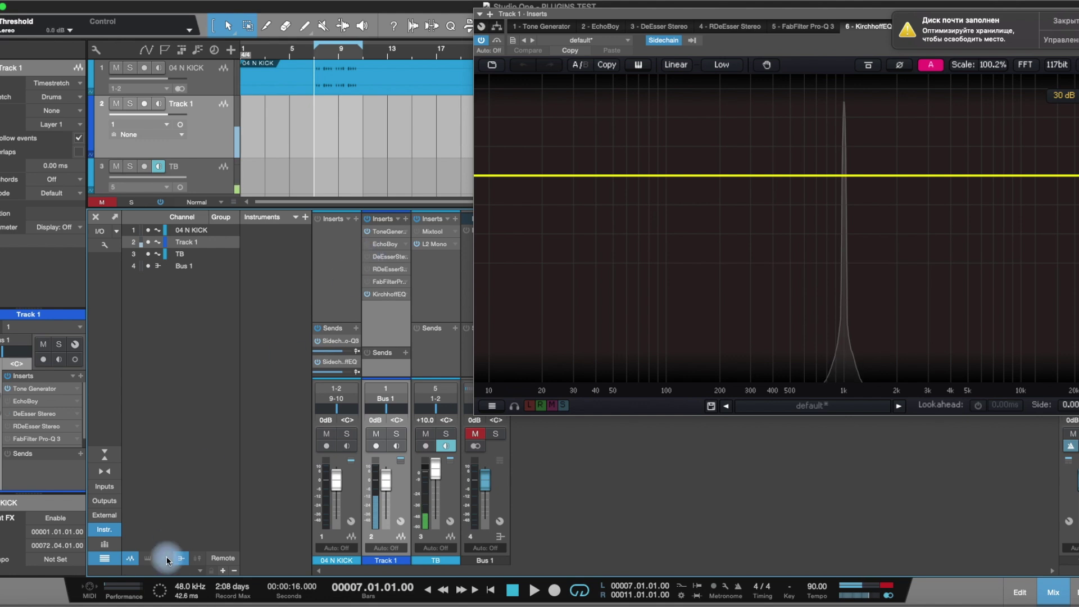
# Switch to Pro Tools, close the DeEsser window and move the KirchhoffEQ window clear of the insert slots
pyautogui.click(241, 602)
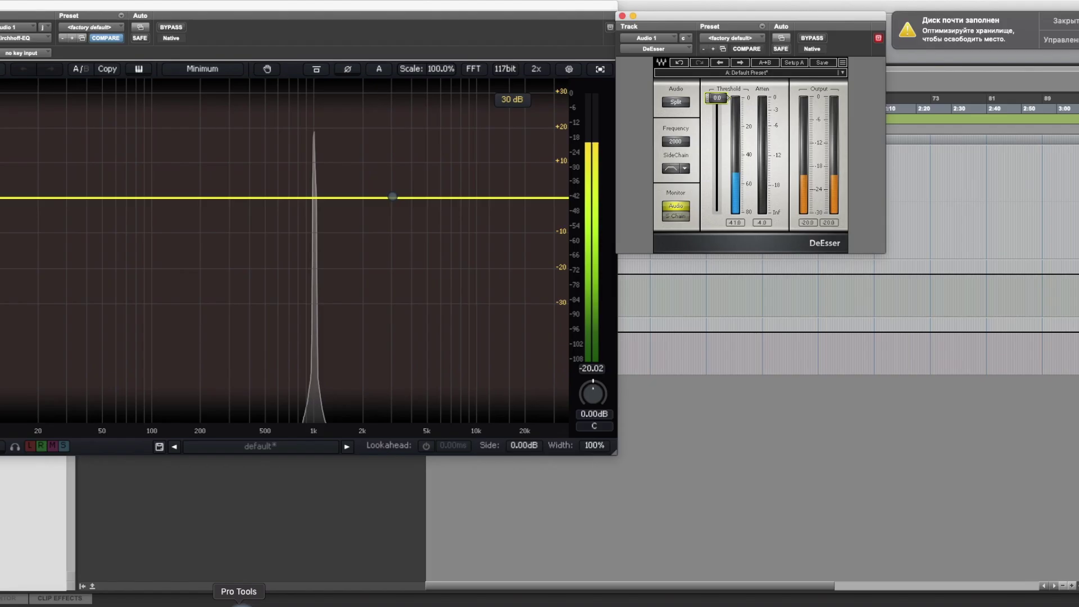
pyautogui.click(622, 17)
pyautogui.moveTo(29, 5); pyautogui.dragTo(507, 25)
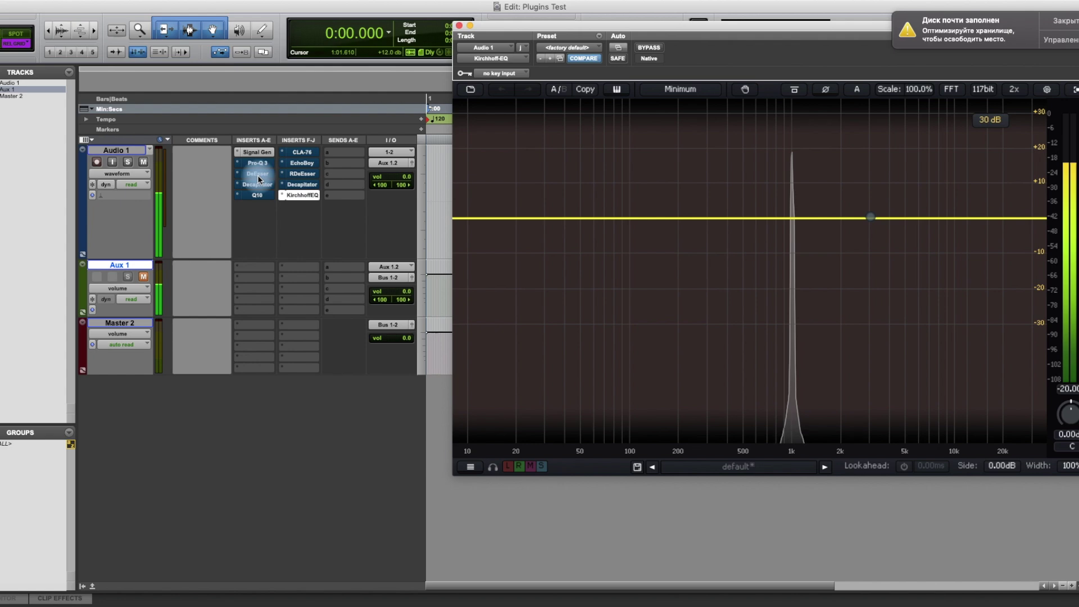
pyautogui.moveTo(259, 180); pyautogui.dragTo(250, 270)
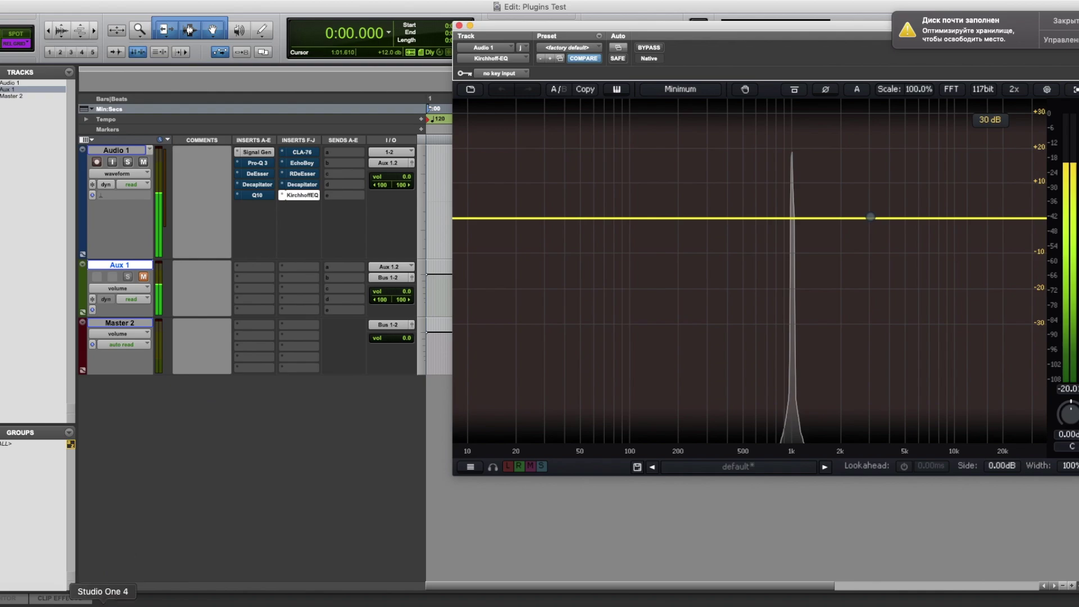
# Switch to Studio One, insert the Ozone 9 Vintage Compressor on Track 1 and set its threshold to -23.7 dB
pyautogui.click(102, 604)
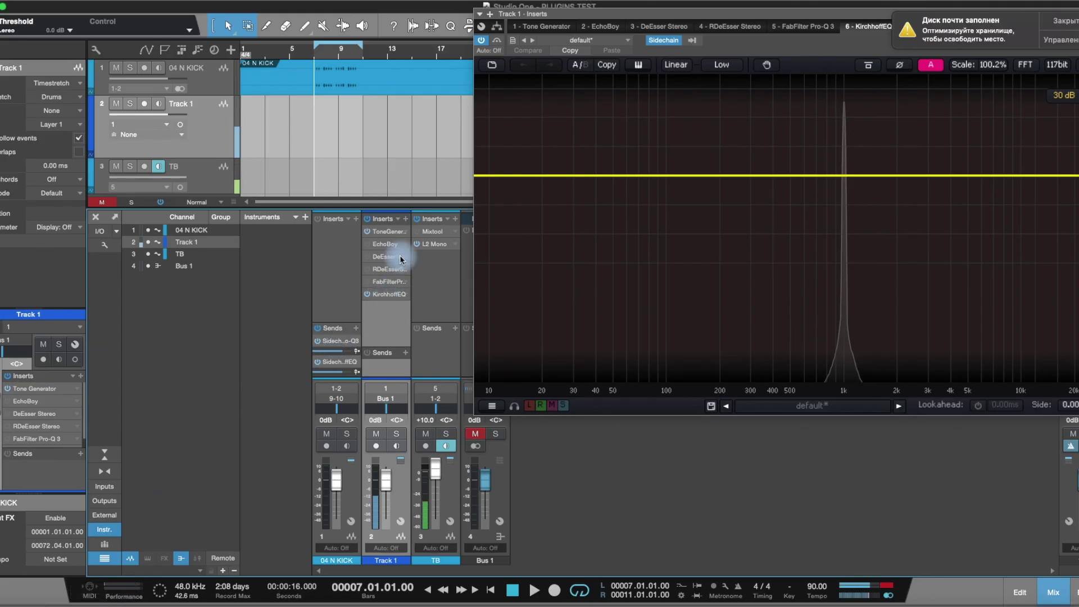
pyautogui.click(405, 219)
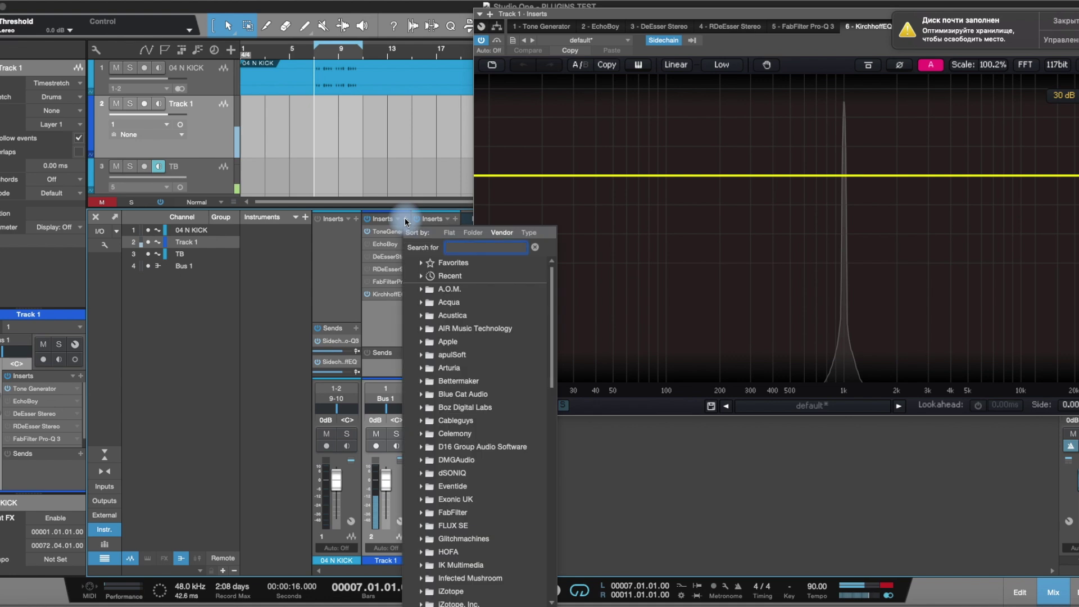
pyautogui.write('vin')
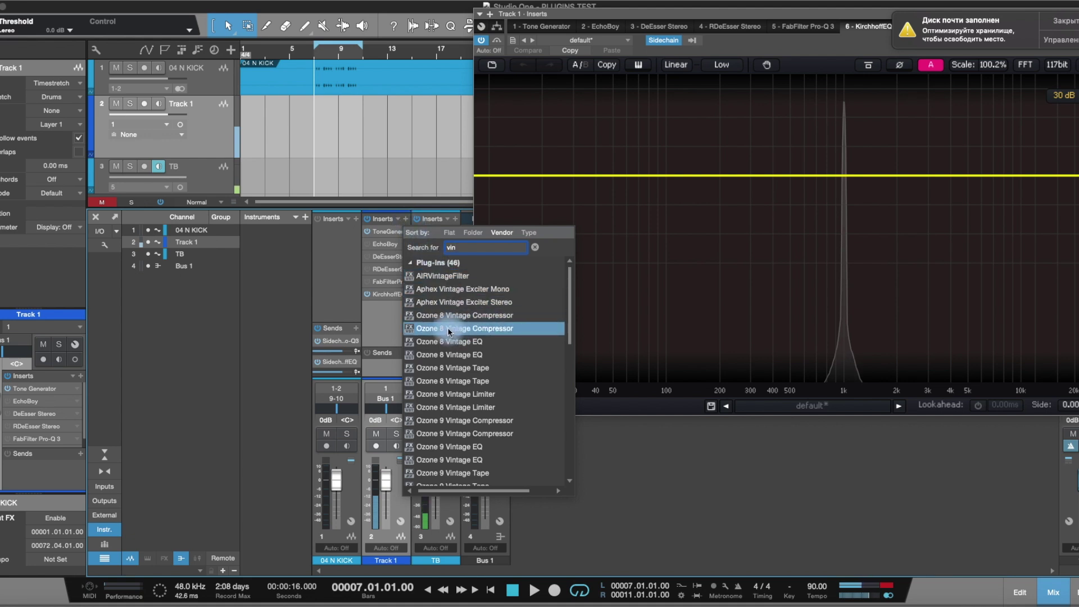
pyautogui.click(467, 423)
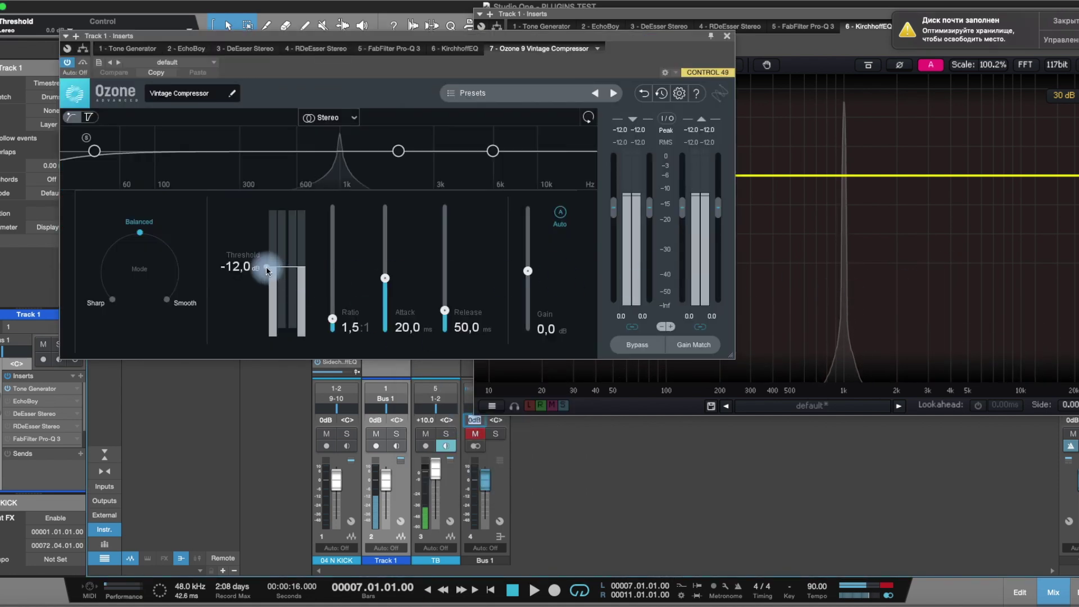
pyautogui.moveTo(267, 267); pyautogui.dragTo(267, 289)
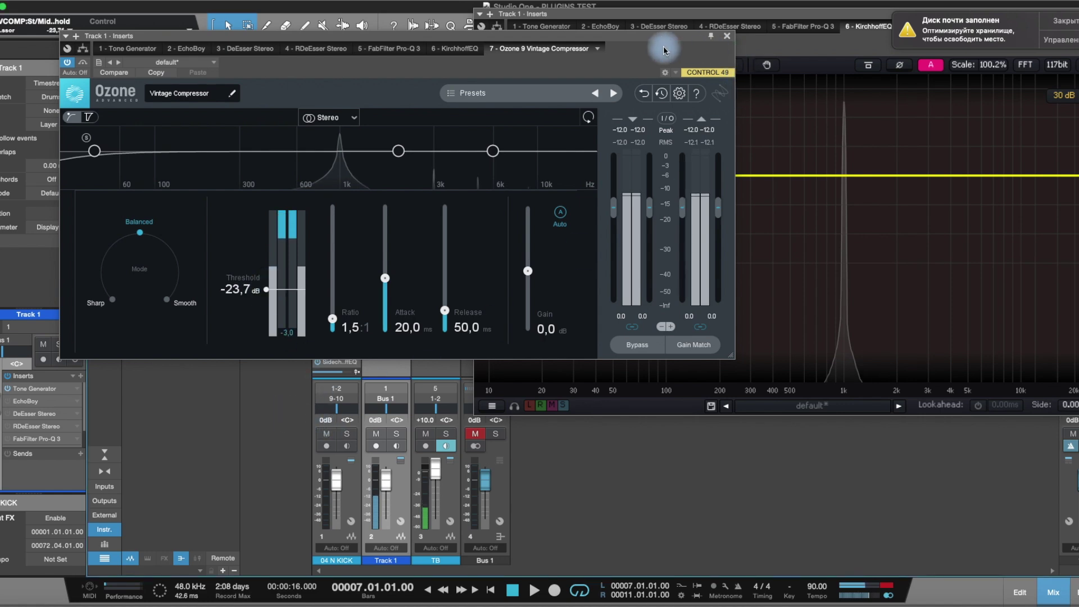
# Move the Ozone 9 Vintage Compressor ahead of KirchhoffEQ in Track 1's insert chain
pyautogui.moveTo(686, 56); pyautogui.dragTo(717, 225)
pyautogui.moveTo(384, 312); pyautogui.dragTo(383, 294)
pyautogui.moveTo(669, 390); pyautogui.dragTo(310, 41)
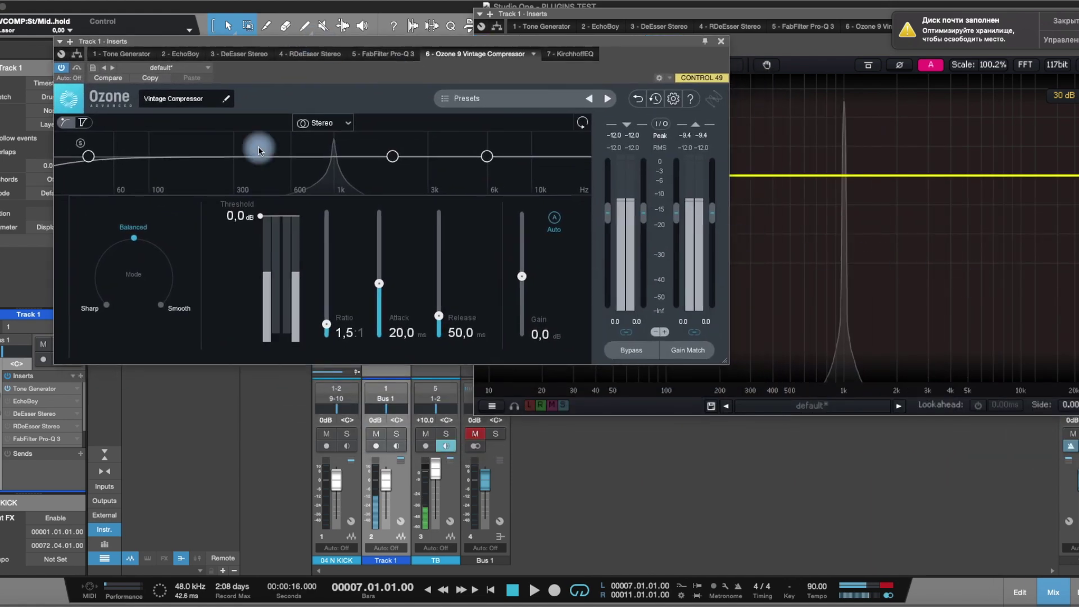
# Set the Vintage Compressor's threshold to -16.5 dB to view the harmonics, and bypass the plug-in and close its window
pyautogui.moveTo(259, 219); pyautogui.dragTo(279, 297)
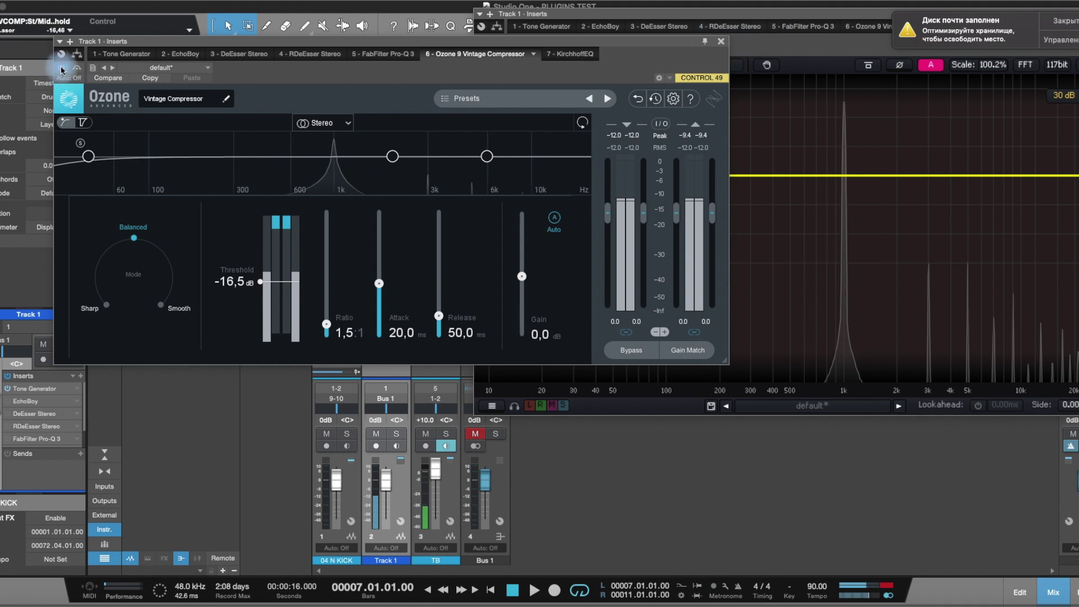
pyautogui.click(721, 41)
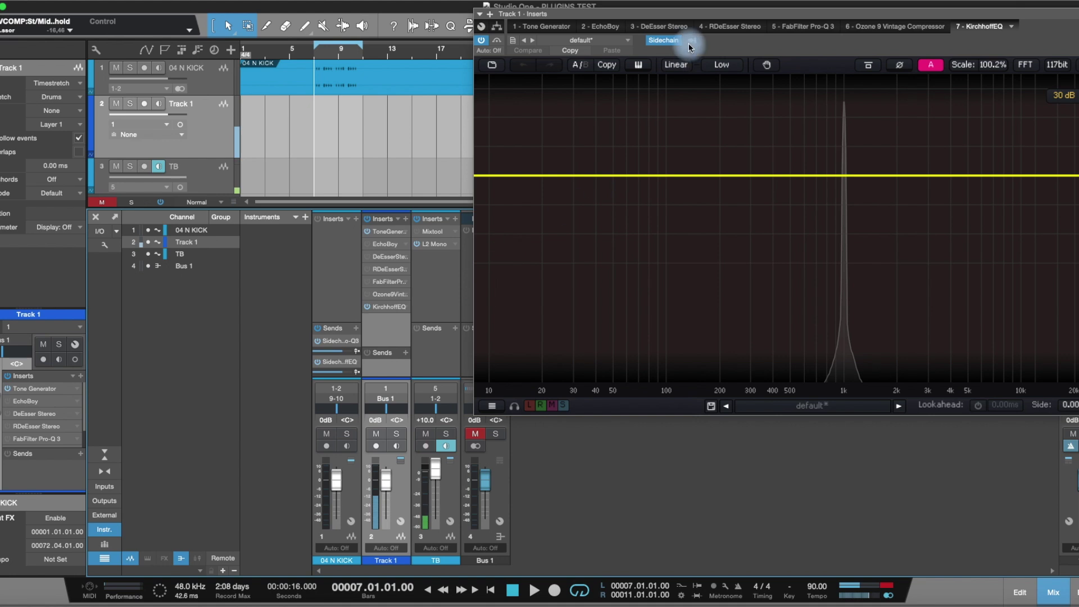
# Turn off TDR Kotelnikov in Track 1's inserts with the KirchhoffEQ analyzer open
pyautogui.moveTo(631, 7); pyautogui.dragTo(597, 1)
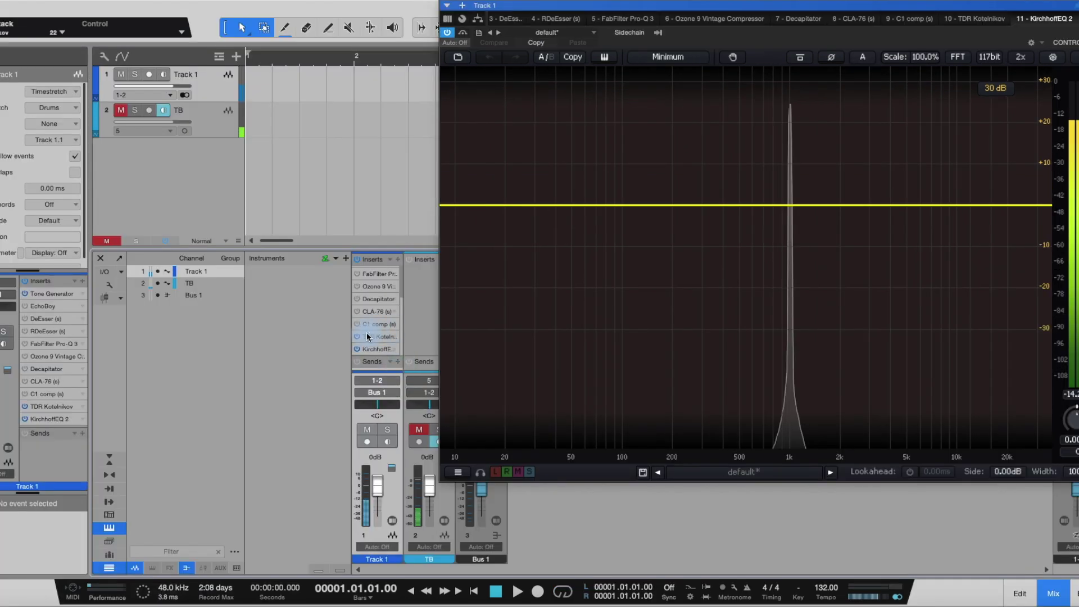
pyautogui.click(401, 336)
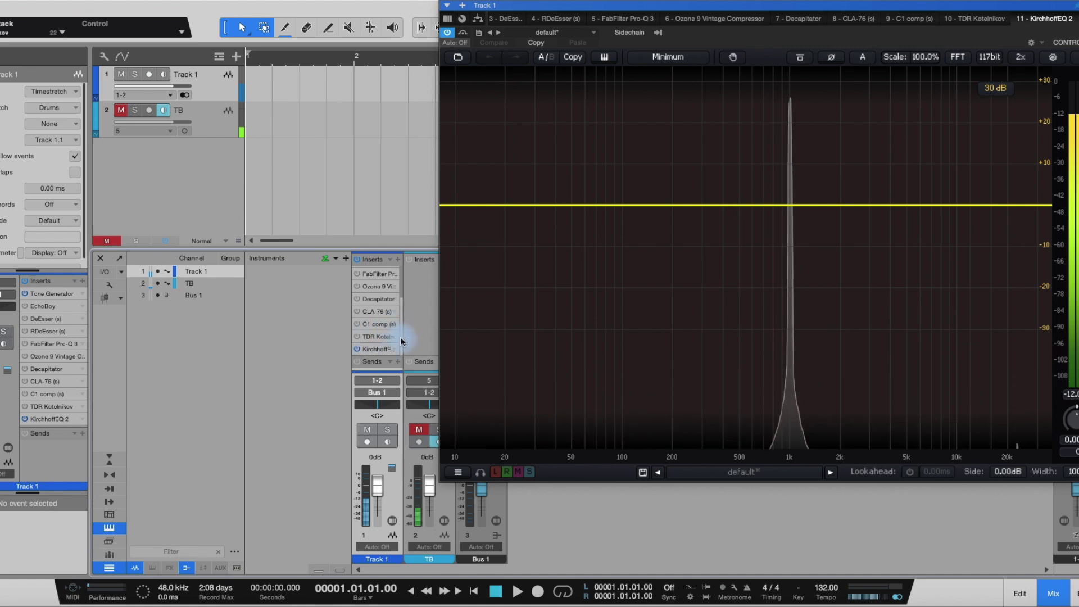
# Insert Transient Master on Track 1 and move it ahead of KirchhoffEQ in the insert chain
pyautogui.click(400, 261)
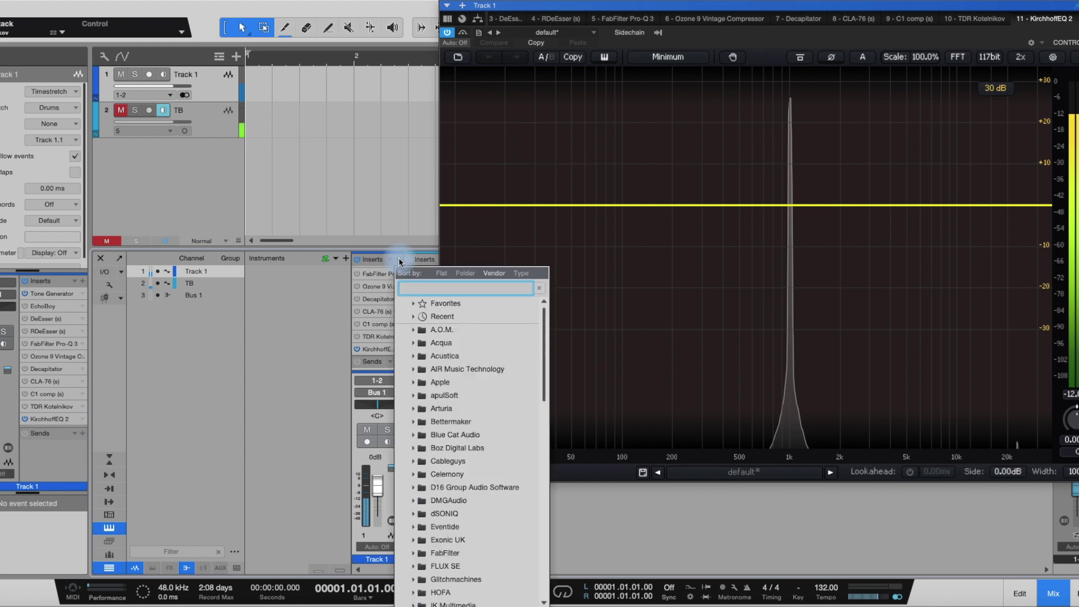
pyautogui.write('trans')
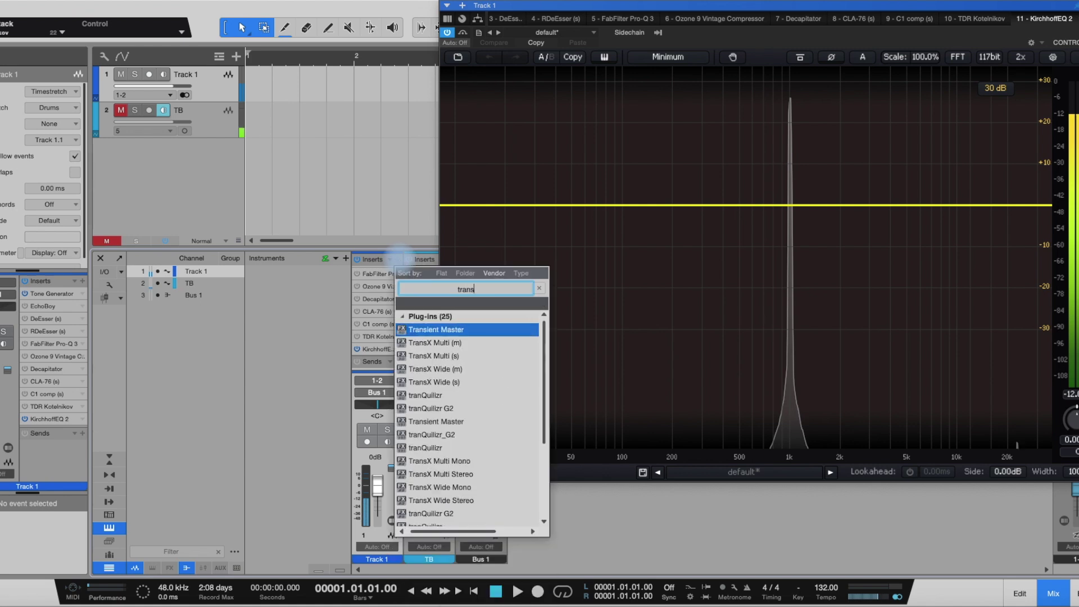
pyautogui.doubleClick(424, 332)
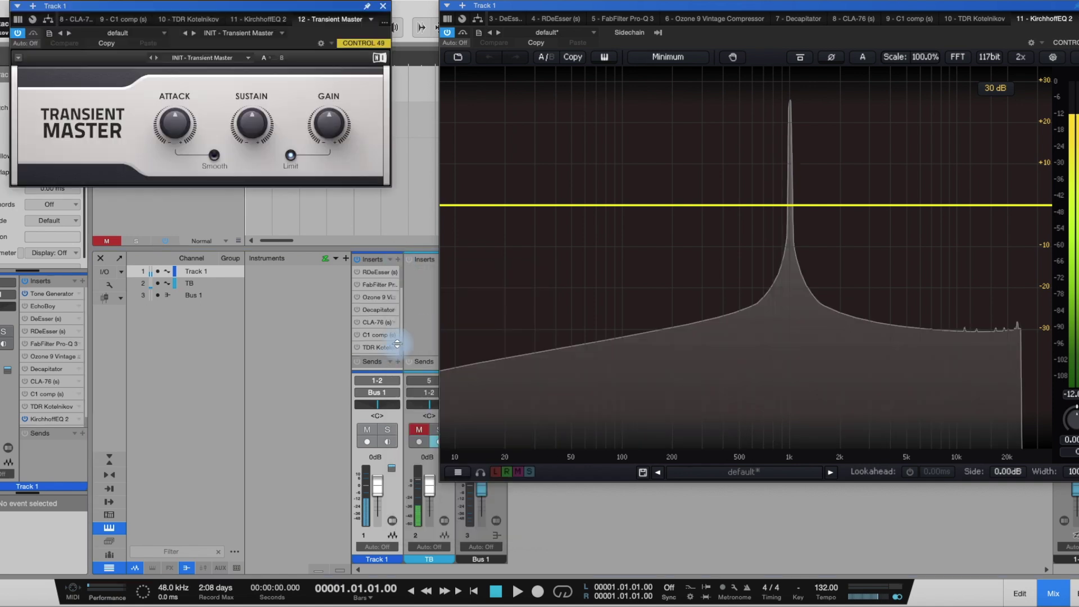
pyautogui.scroll(-2, 402, 336)
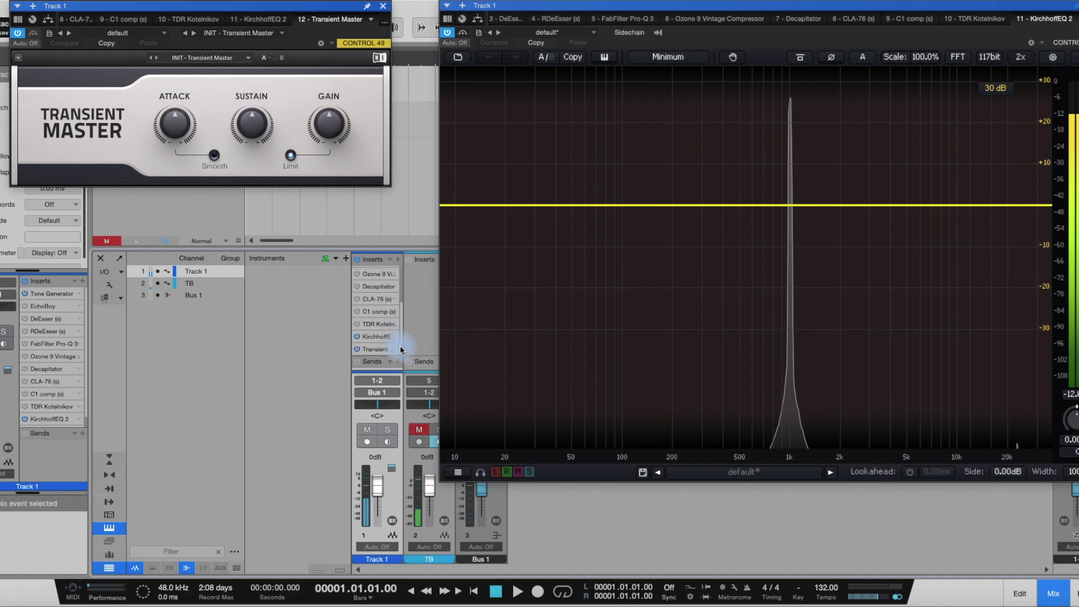
pyautogui.moveTo(376, 353); pyautogui.dragTo(380, 341)
# Test Transient Master for added harmonics with Attack at -60 % and by trying Sustain, and reset Attack to 0 %
pyautogui.moveTo(173, 134)
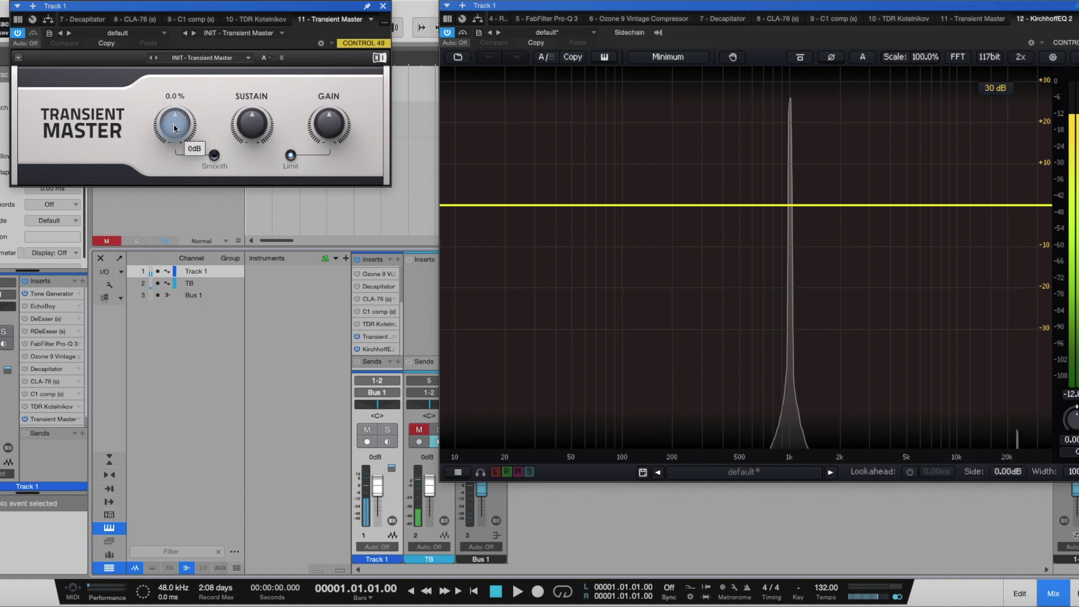
pyautogui.moveTo(175, 128)
pyautogui.mouseDown()
pyautogui.moveTo(174, 84)
pyautogui.moveTo(177, 127)
pyautogui.mouseUp()
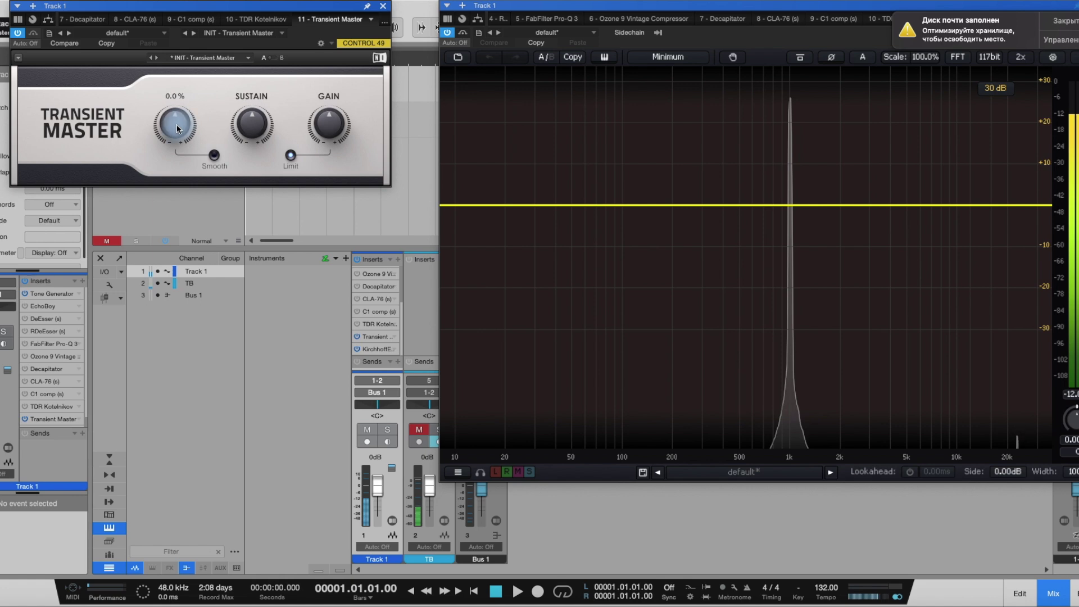
pyautogui.moveTo(177, 129); pyautogui.dragTo(178, 168)
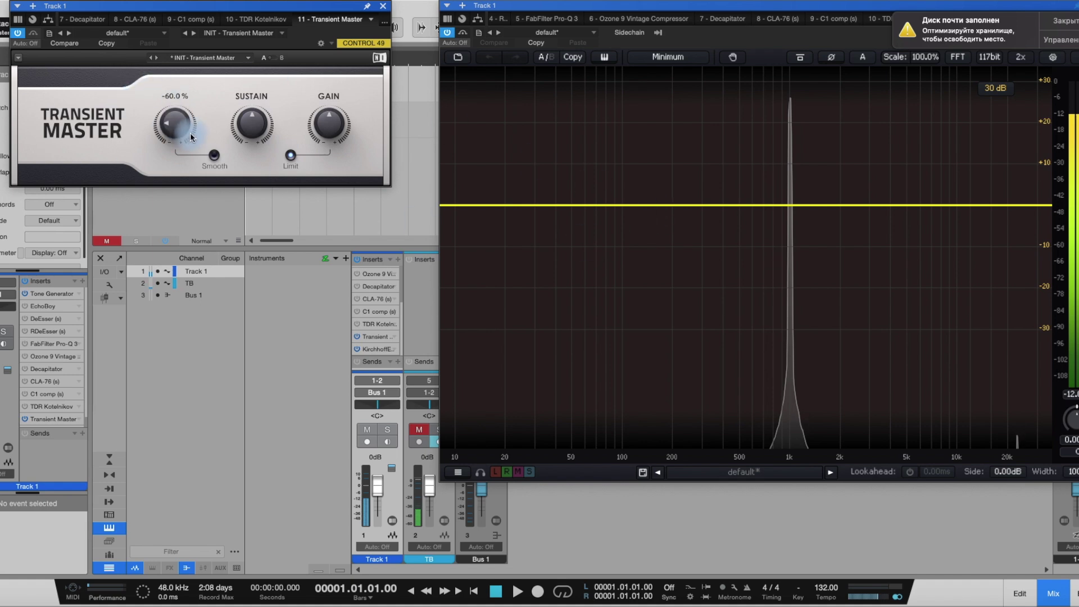
pyautogui.moveTo(251, 123); pyautogui.dragTo(252, 129)
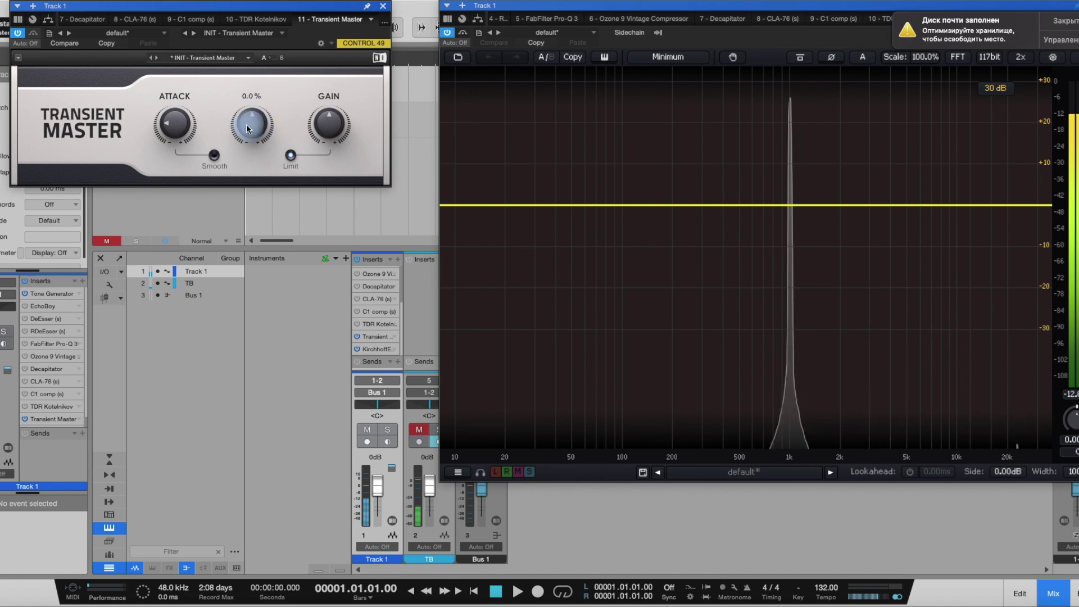
pyautogui.doubleClick(176, 126)
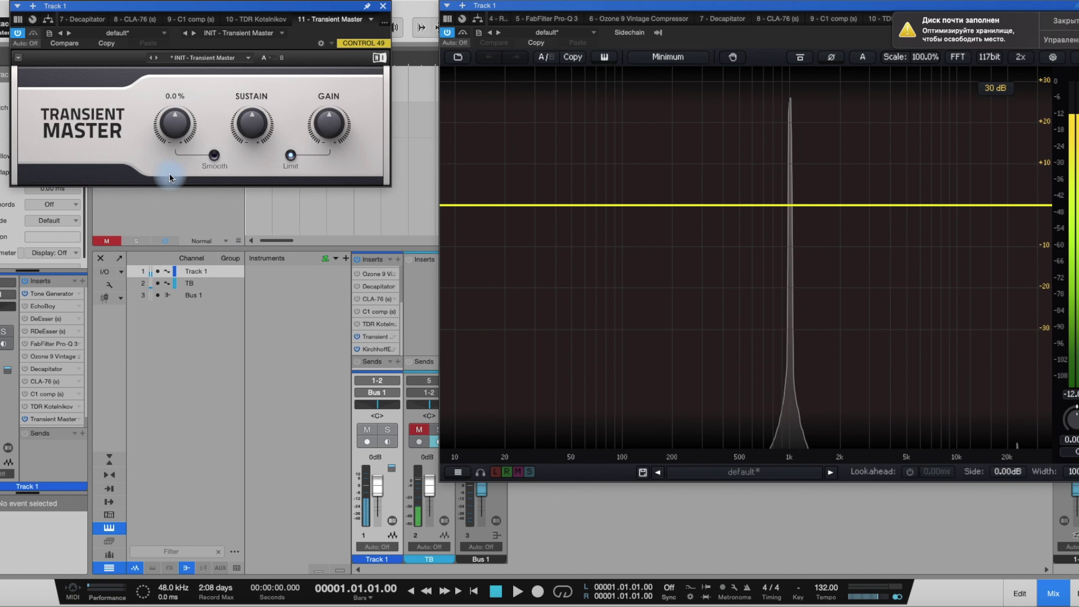
# Close Transient Master's window and turn the plug-in off in Track 1's inserts
pyautogui.click(384, 7)
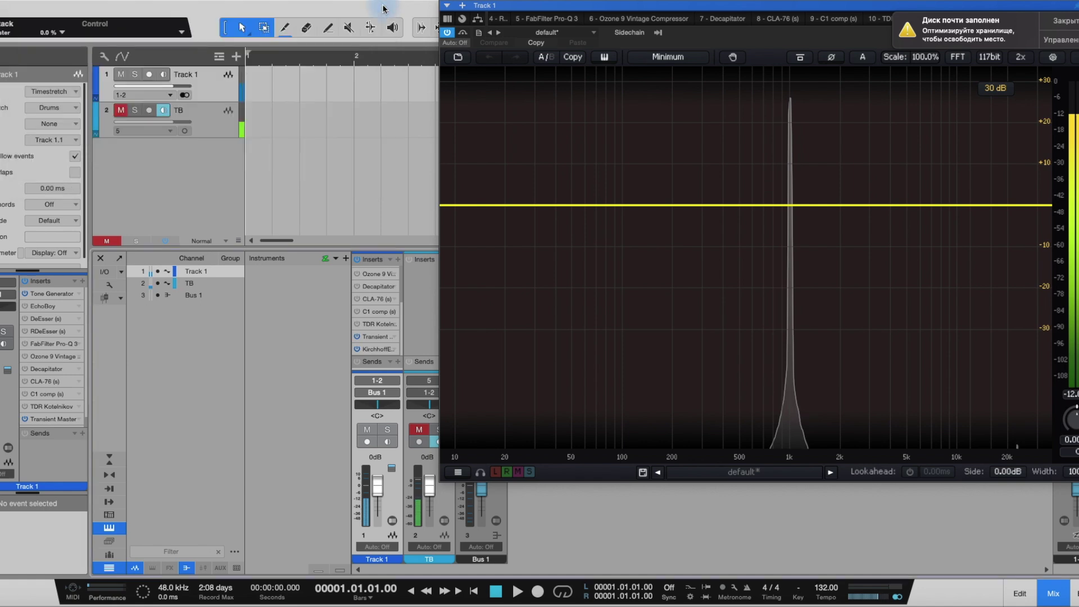
pyautogui.click(358, 337)
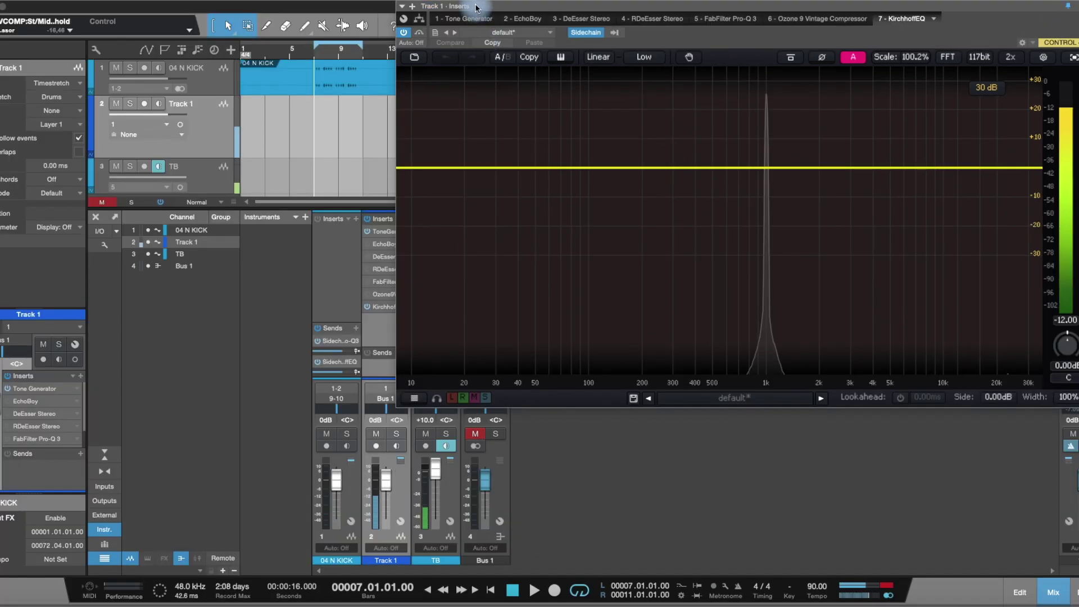
# Move the KirchhoffEQ window aside to uncover the mixer's insert lists in the project with the 04 N KICK track
pyautogui.moveTo(495, 7); pyautogui.dragTo(545, 7)
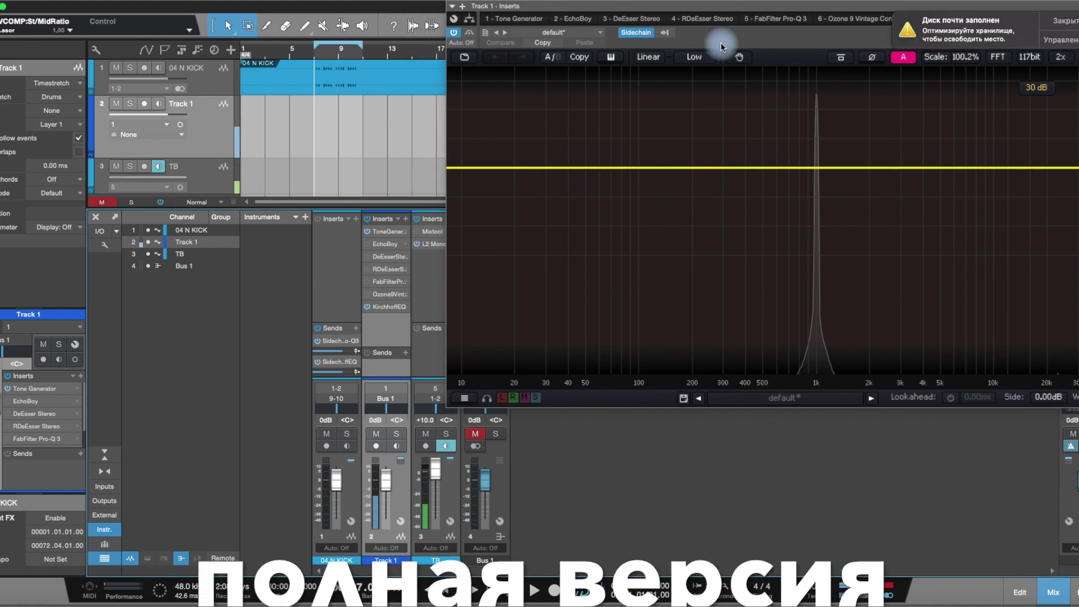